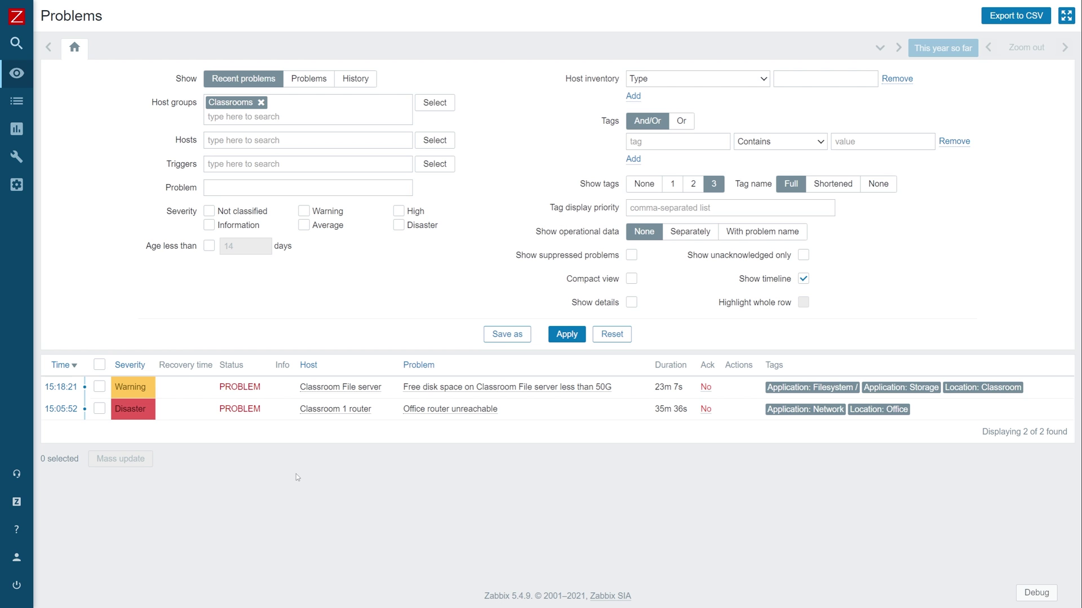
Step: Go to Configuration > Maintenance and start a new maintenance period
{"action": "left_click", "coordinate": [34, 159]}
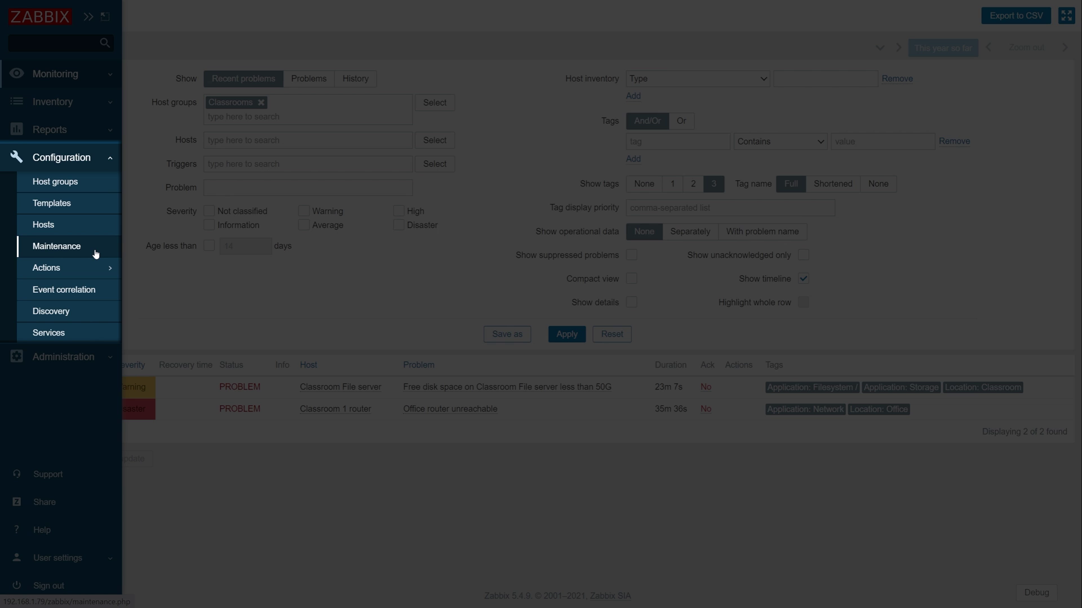
{"action": "left_click", "coordinate": [95, 254]}
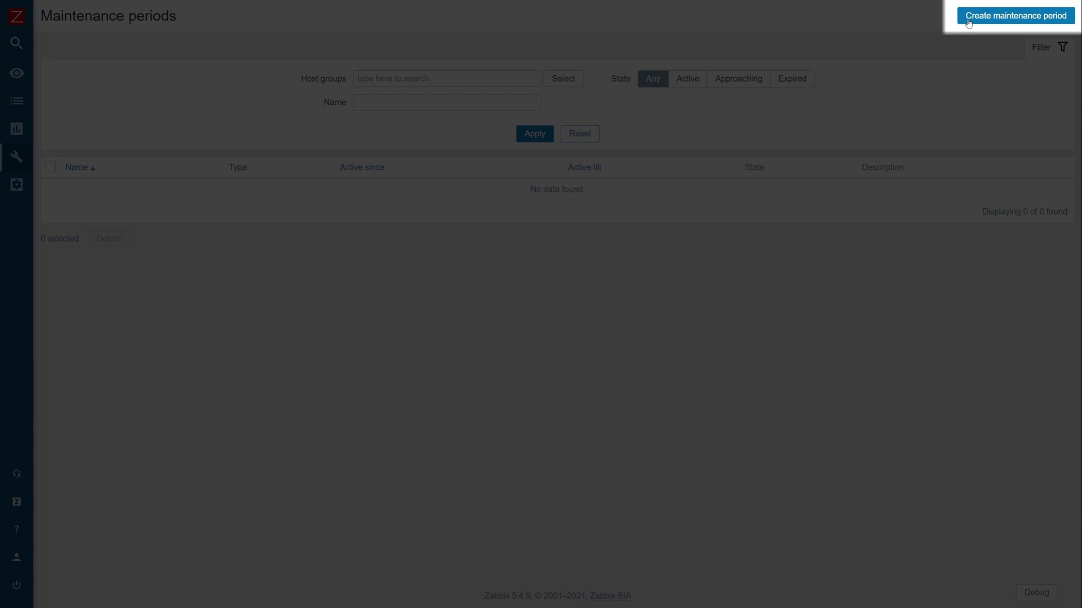
{"action": "left_click", "coordinate": [968, 23]}
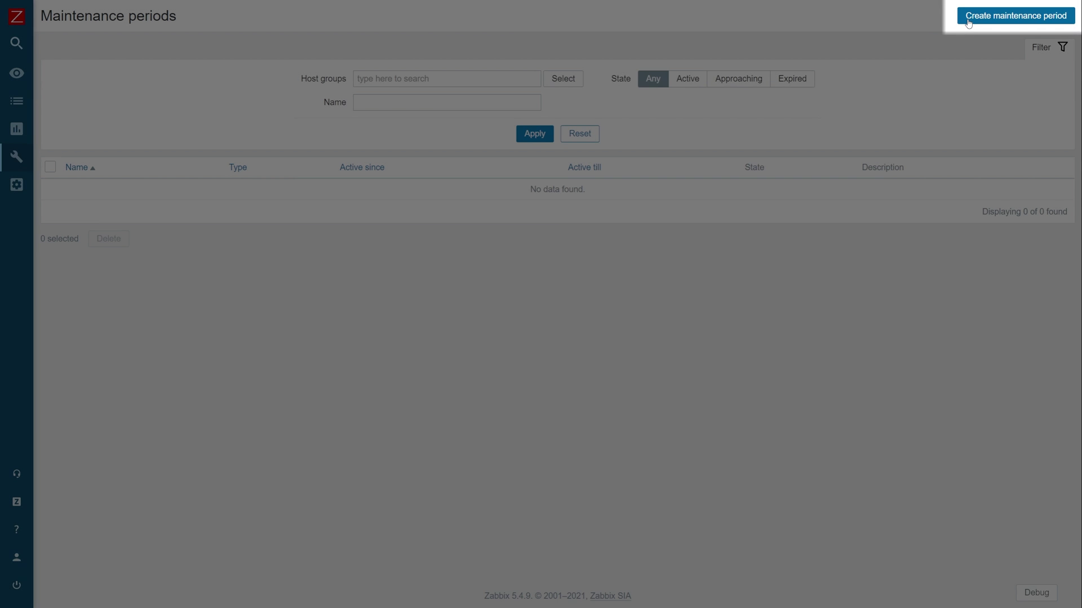
{"action": "left_click", "coordinate": [967, 22]}
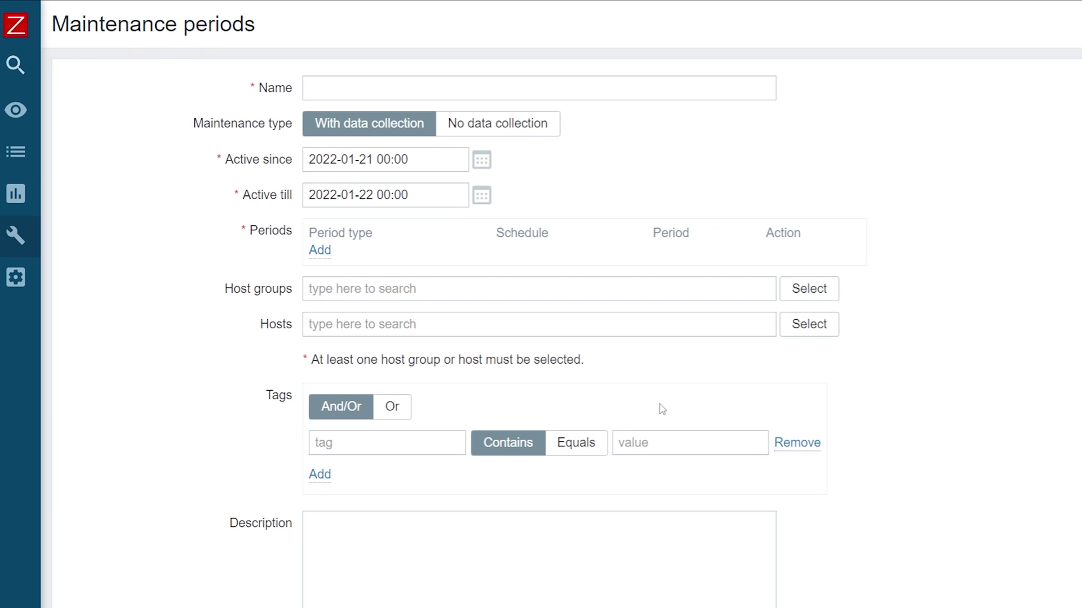
Step: Name it 'Network maintenance', keep data collection, and set Active till to 2022-01-23
{"action": "left_click", "coordinate": [653, 98]}
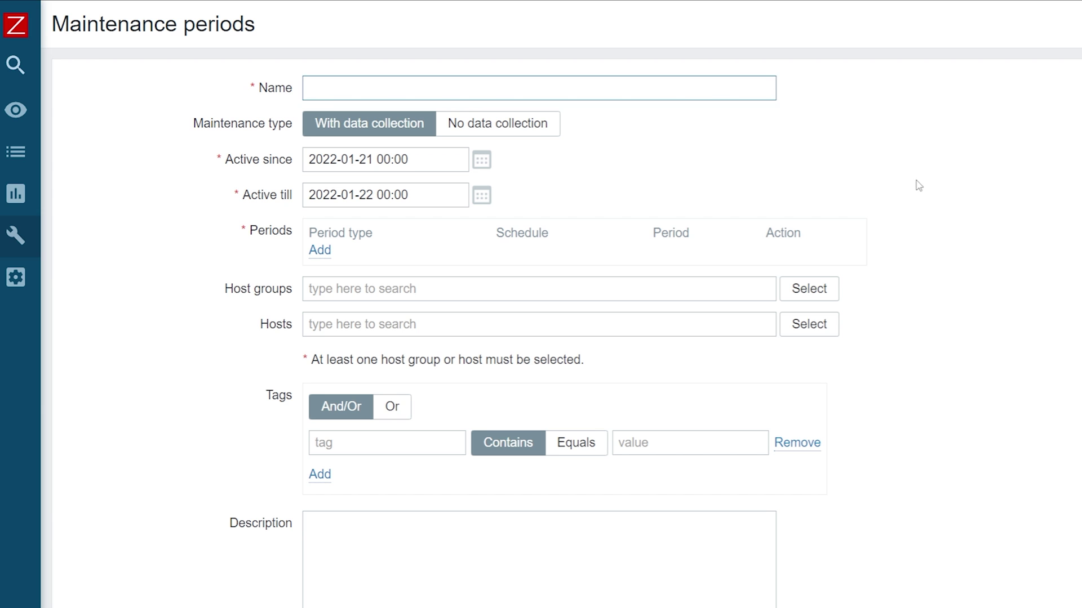
{"action": "type", "text": "Network maintenance"}
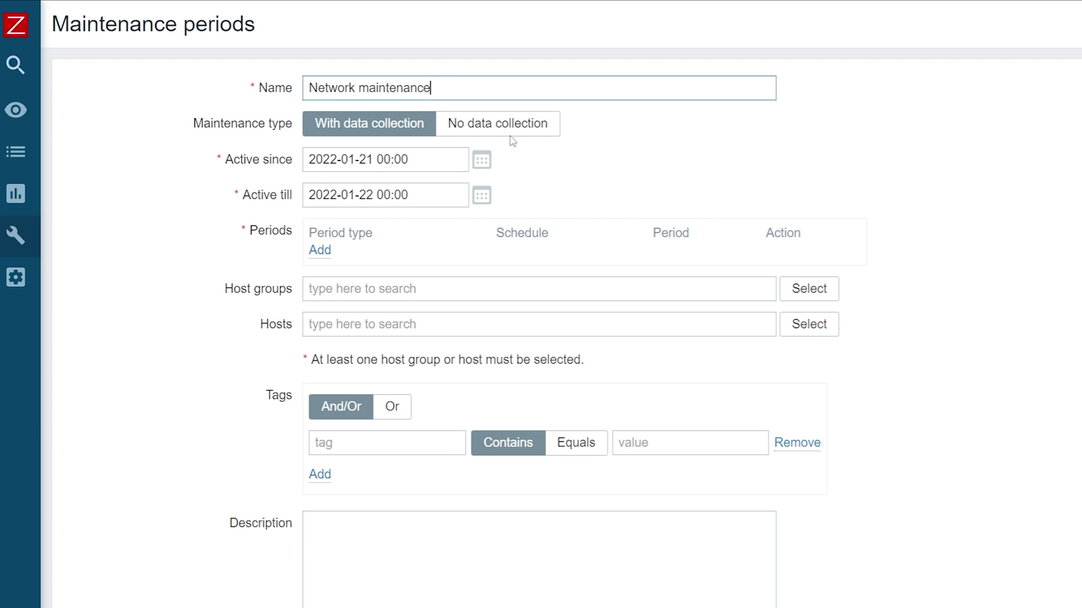
{"action": "left_click", "coordinate": [513, 133]}
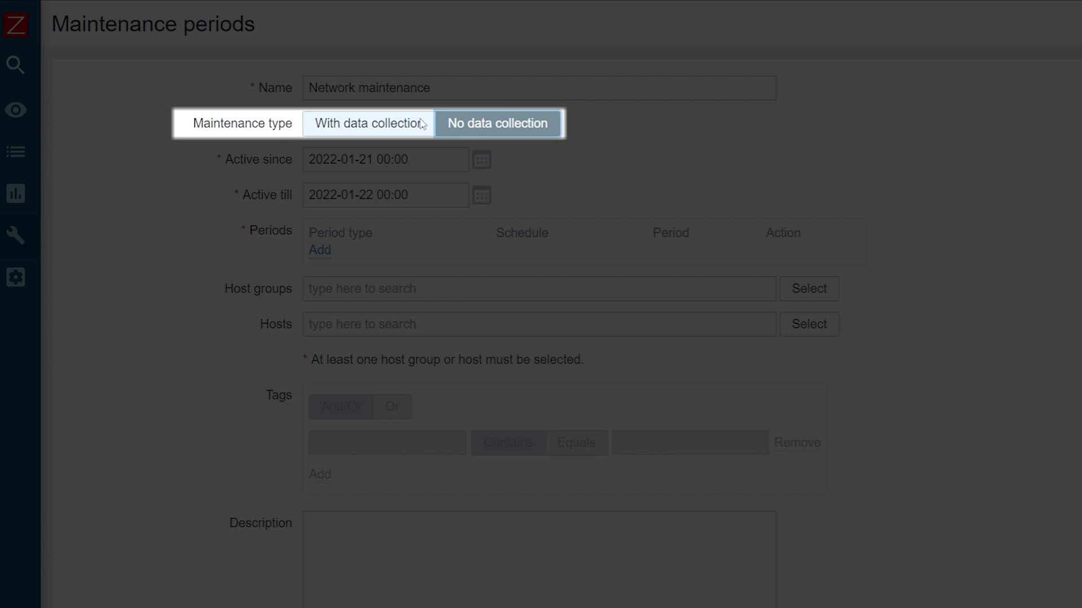
{"action": "left_click", "coordinate": [421, 129]}
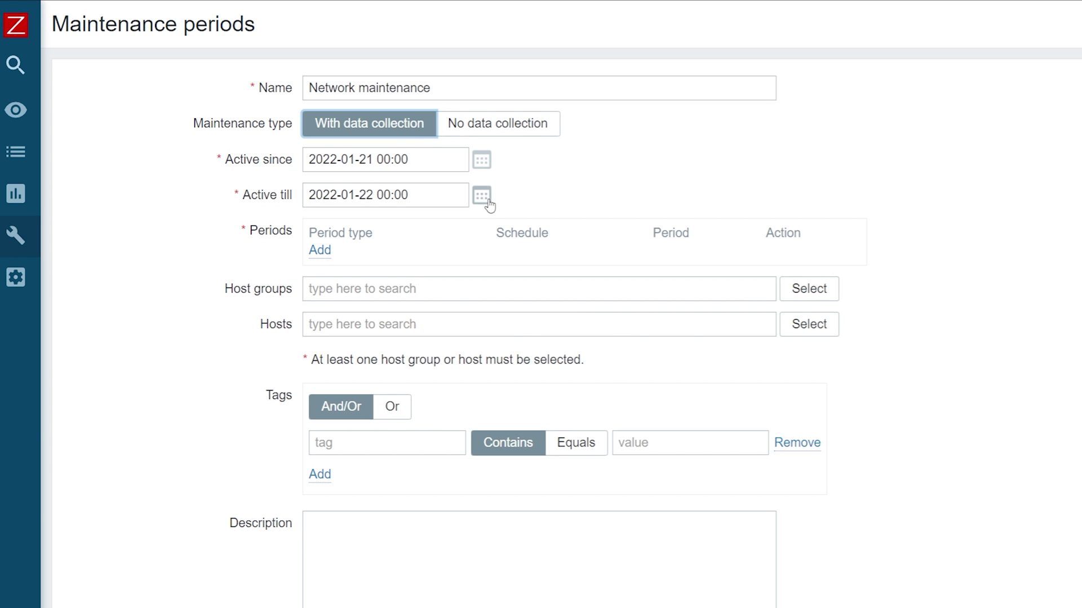
{"action": "left_click", "coordinate": [482, 197]}
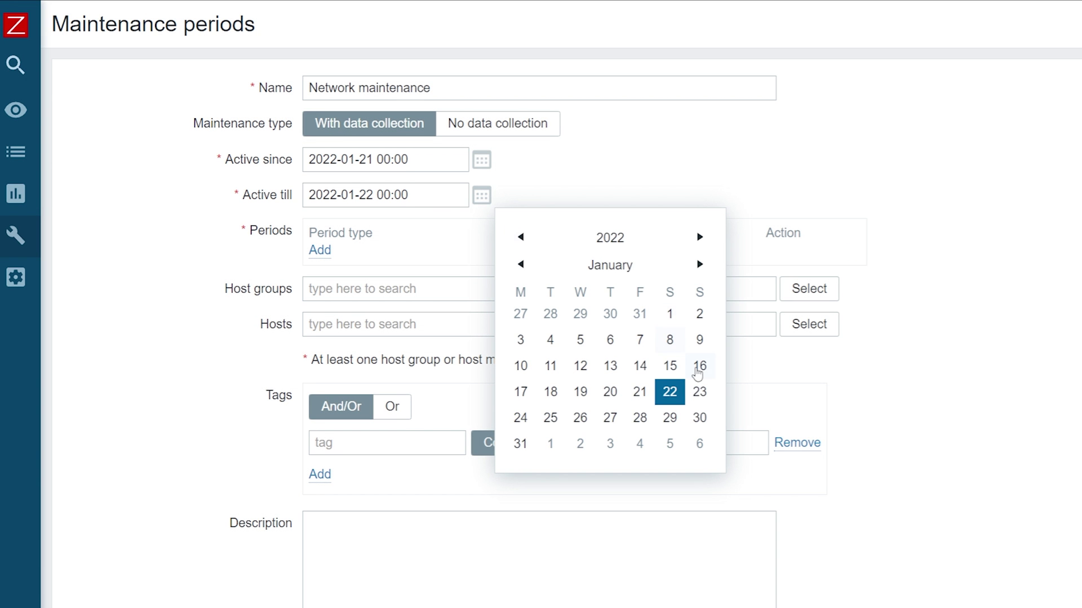
{"action": "left_click", "coordinate": [701, 392]}
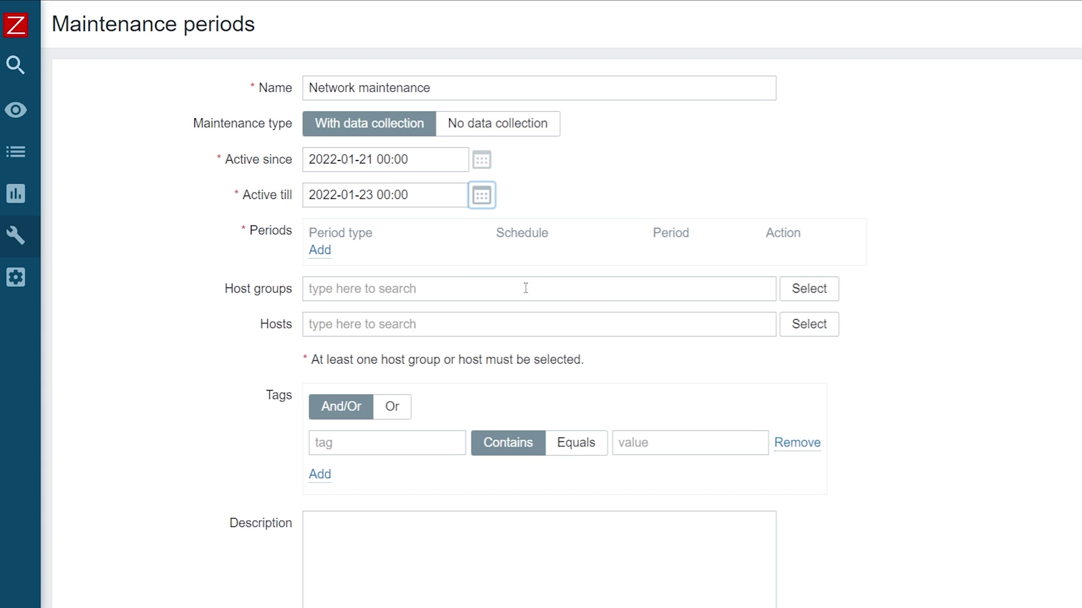
{"action": "left_click", "coordinate": [322, 250]}
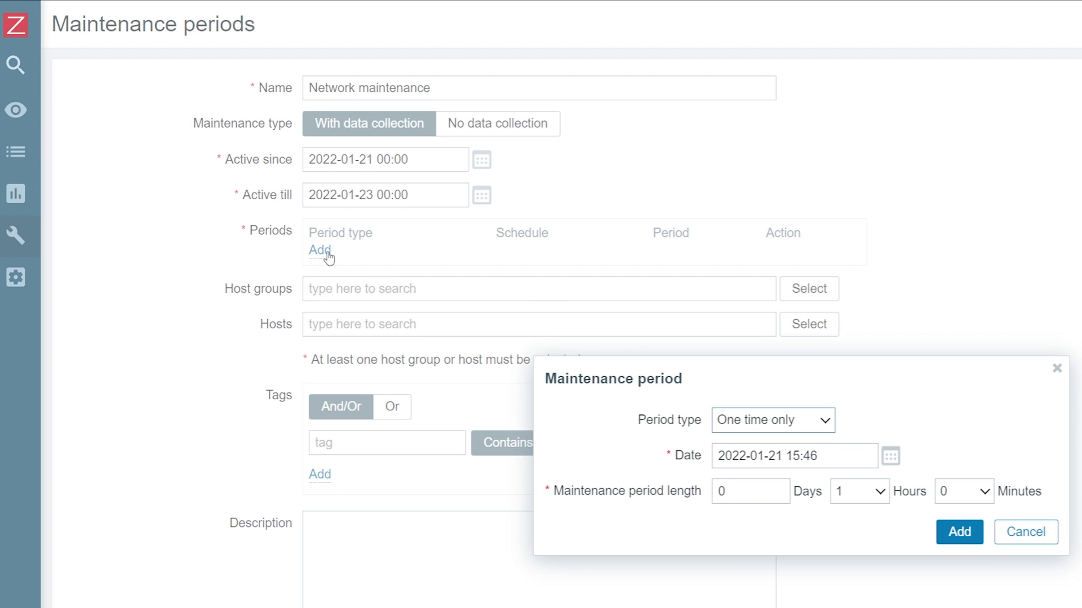
{"action": "left_click", "coordinate": [847, 497]}
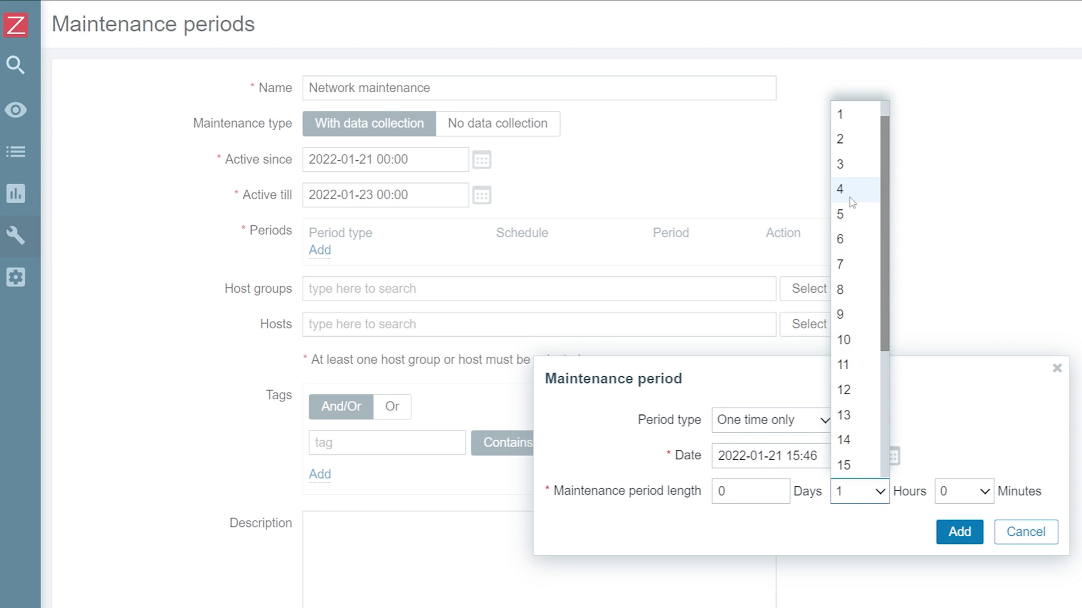
{"action": "left_click", "coordinate": [852, 190]}
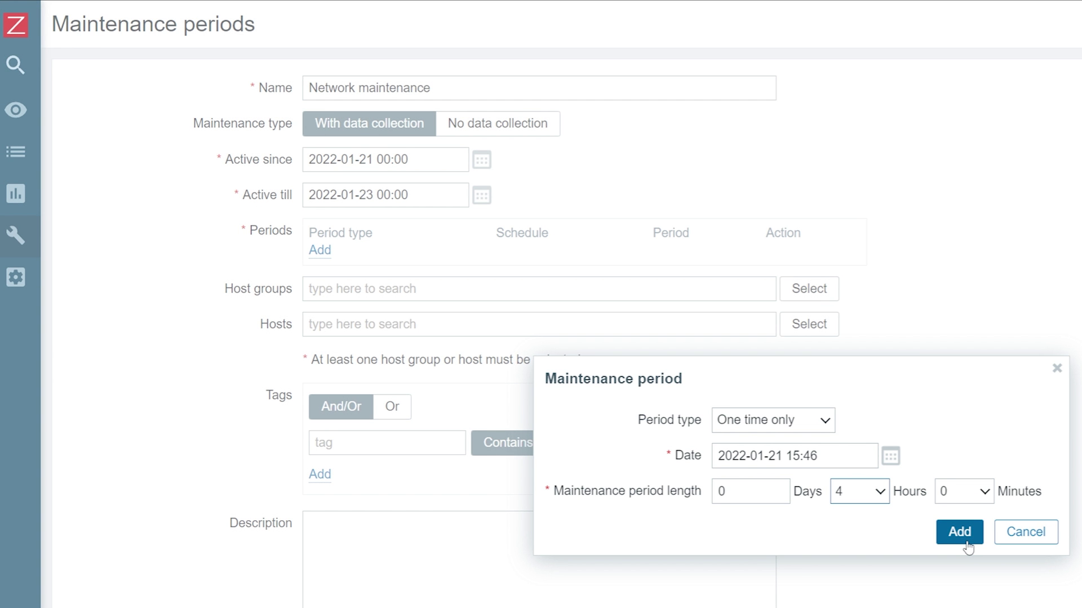
{"action": "left_click", "coordinate": [960, 531]}
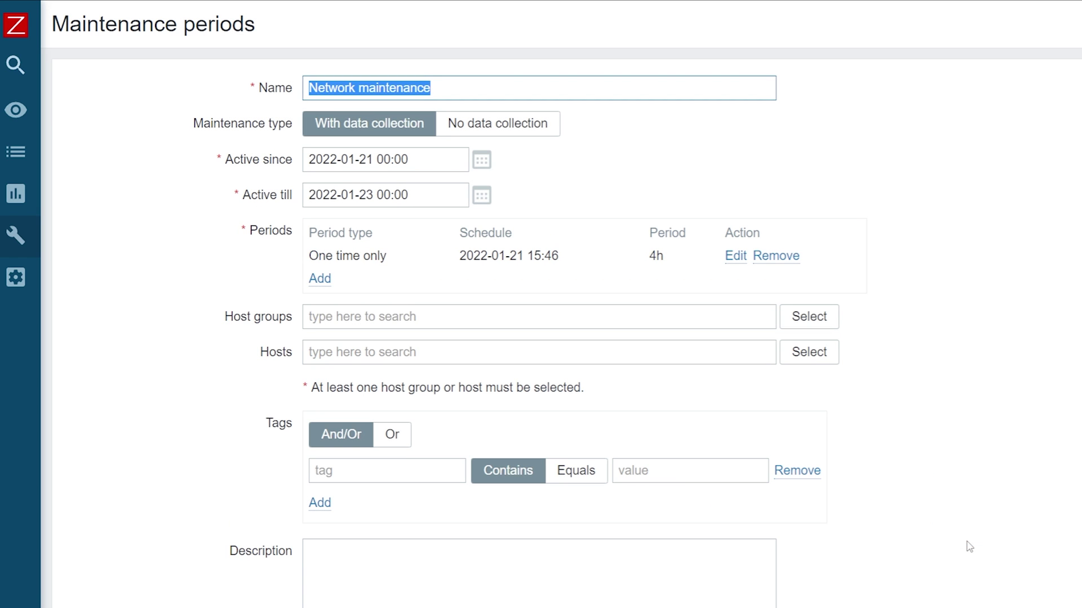
Step: Target host group Classrooms and tag Application contains Network, described 'Classroom Network maintenance'
{"action": "left_click", "coordinate": [618, 323]}
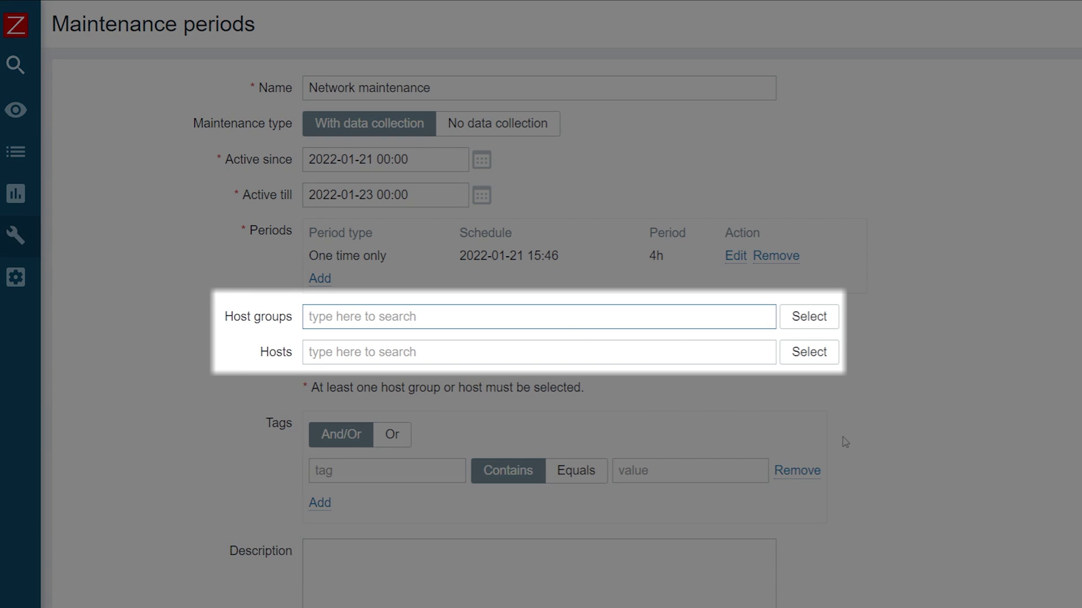
{"action": "type", "text": "Classrooms"}
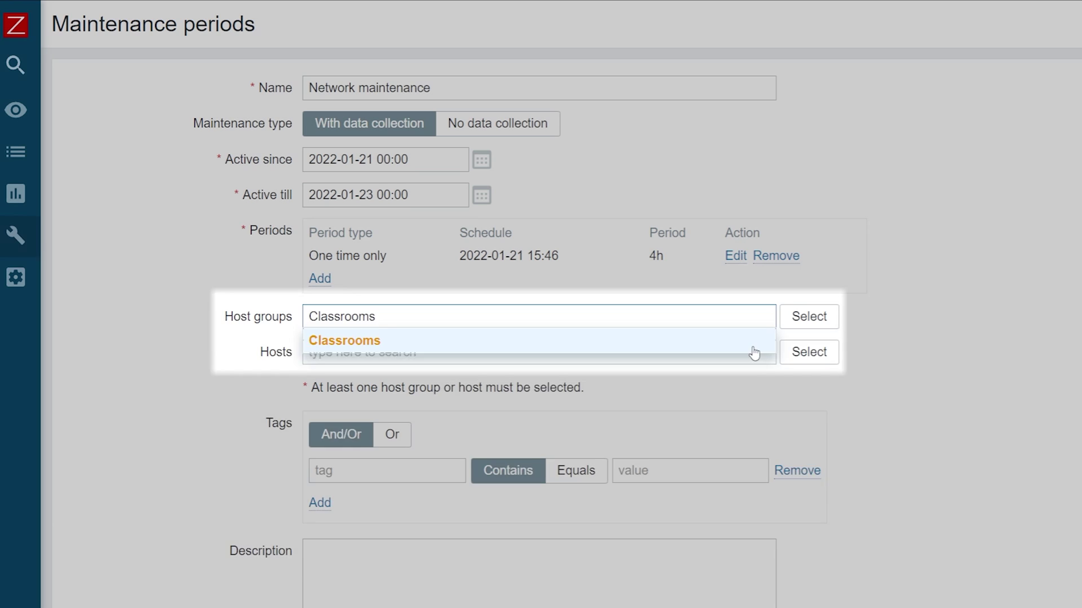
{"action": "left_click", "coordinate": [751, 346]}
{"action": "left_click", "coordinate": [416, 484]}
{"action": "type", "text": "App"}
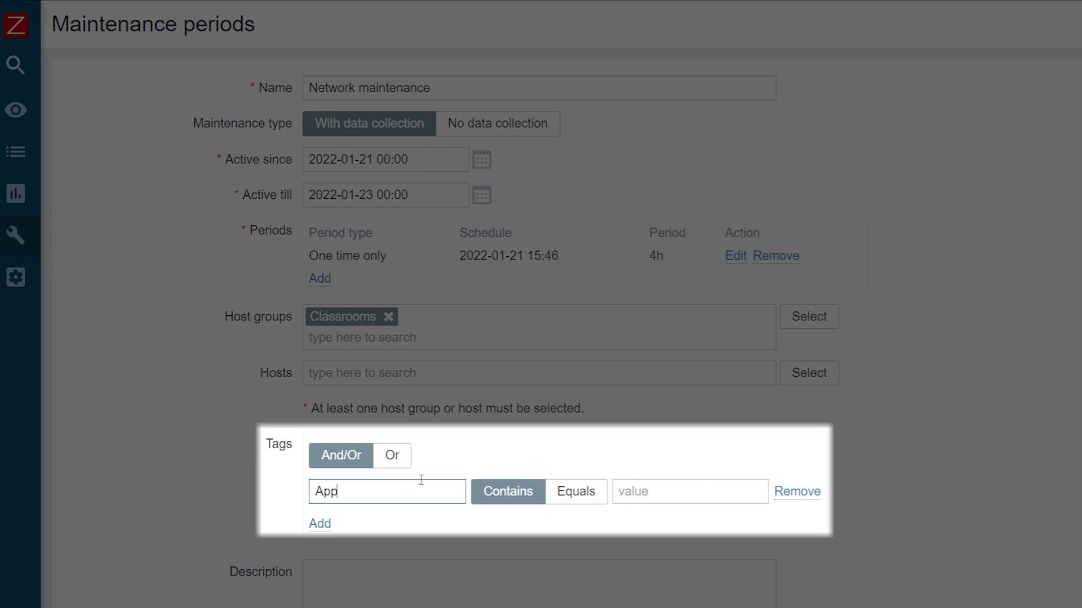
{"action": "type", "text": "lication"}
{"action": "key", "text": "Tab"}
{"action": "key", "text": "Tab"}
{"action": "type", "text": "Network"}
{"action": "left_click", "coordinate": [364, 585]}
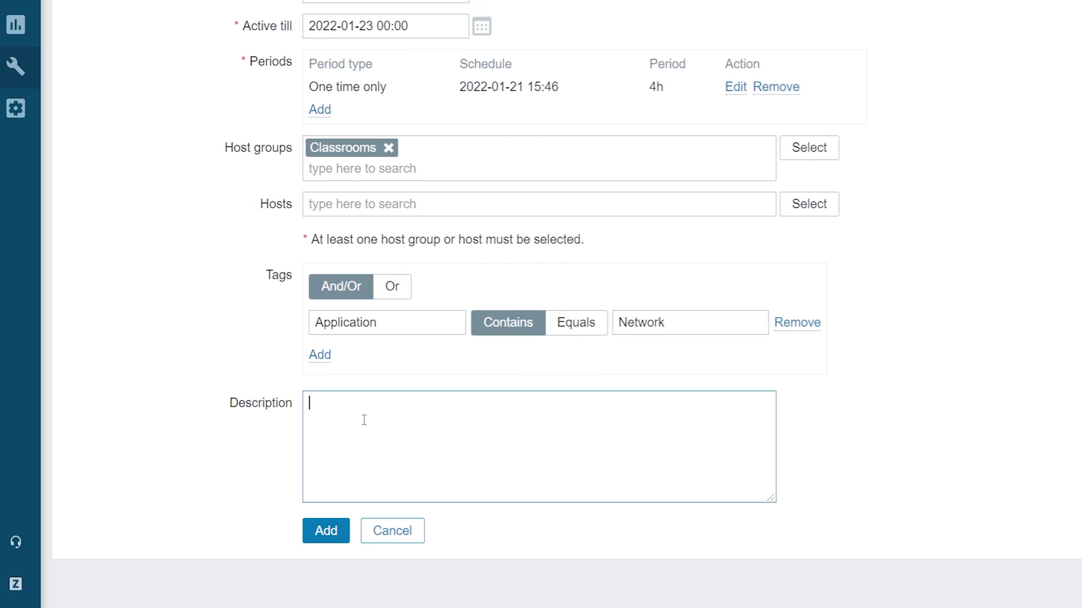
{"action": "type", "text": "Classroom Network maintenance"}
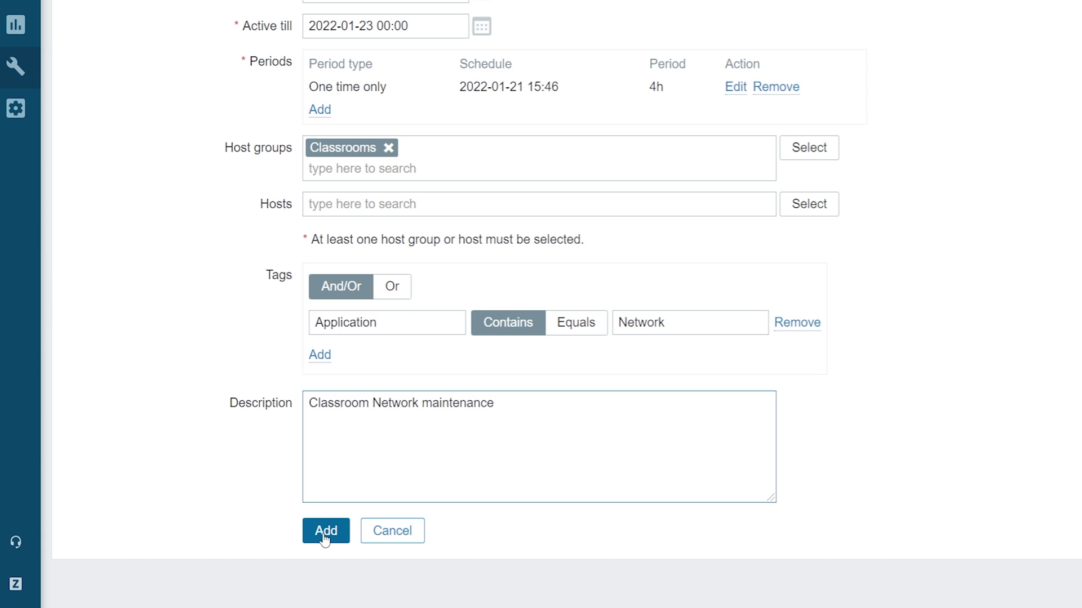
Step: Save the Network maintenance period, active 2022-01-21 to 2022-01-23 with data collection
{"action": "left_click", "coordinate": [325, 533]}
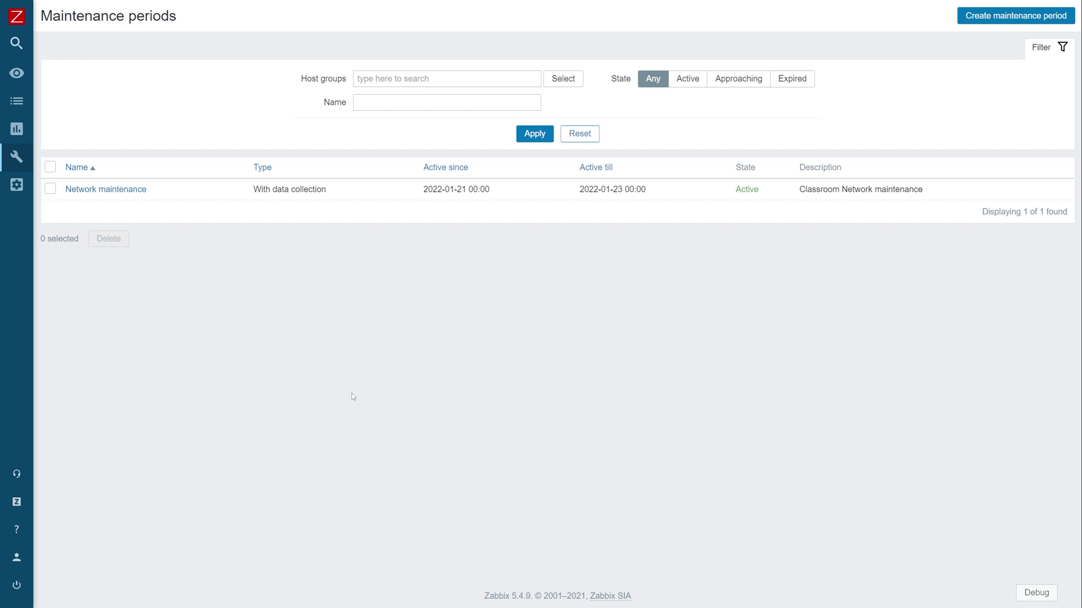
{"action": "left_click", "coordinate": [16, 73]}
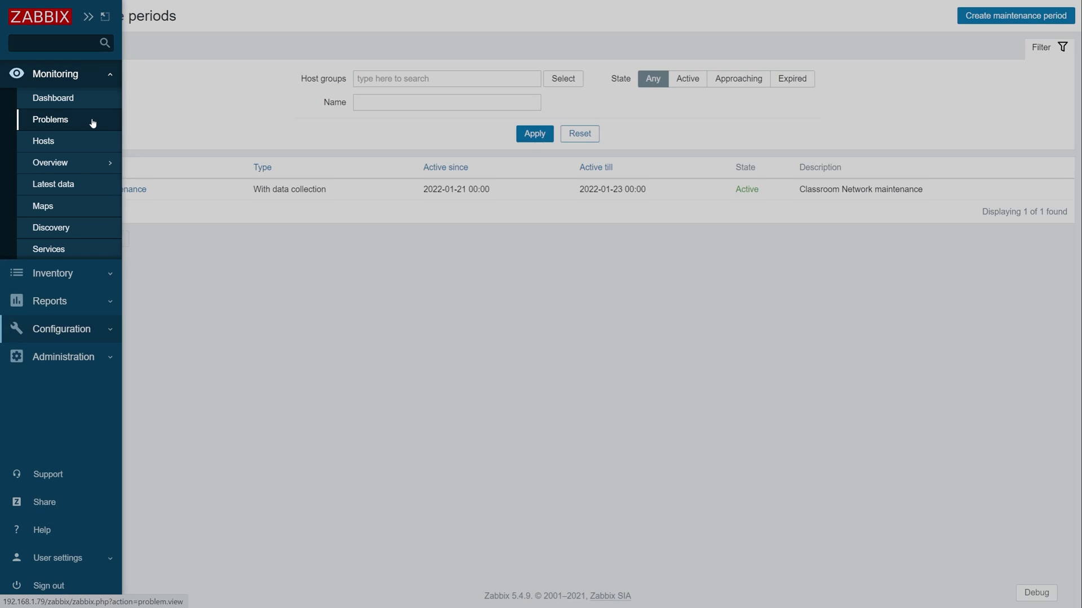
Step: Filter Problems by host group Classrooms, leaving two Classroom File server problems
{"action": "left_click", "coordinate": [92, 124]}
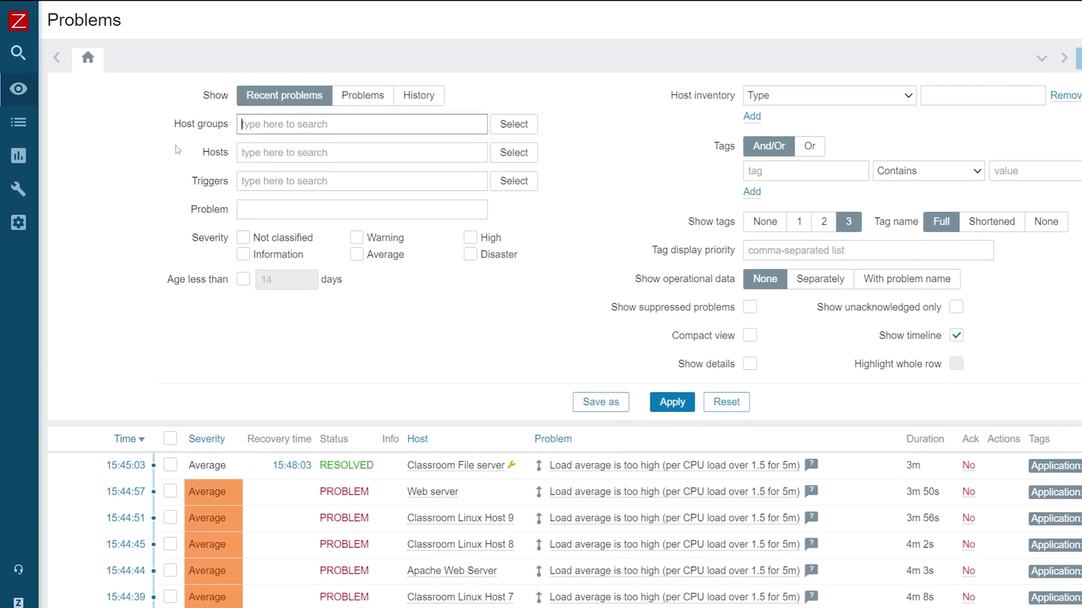
{"action": "type", "text": "C"}
{"action": "type", "text": "lassrooms"}
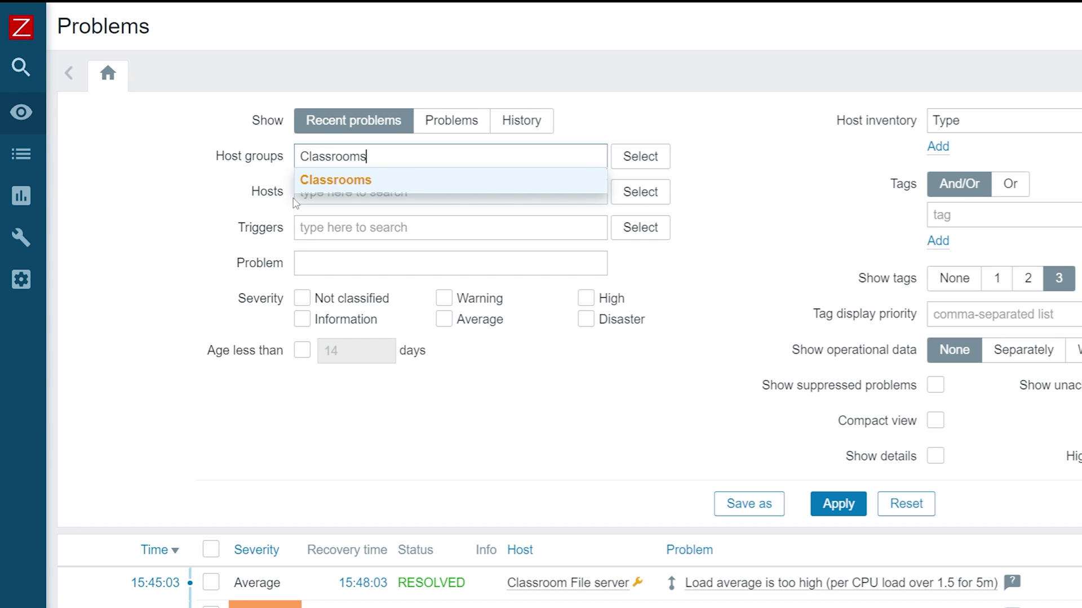
{"action": "key", "text": "Return"}
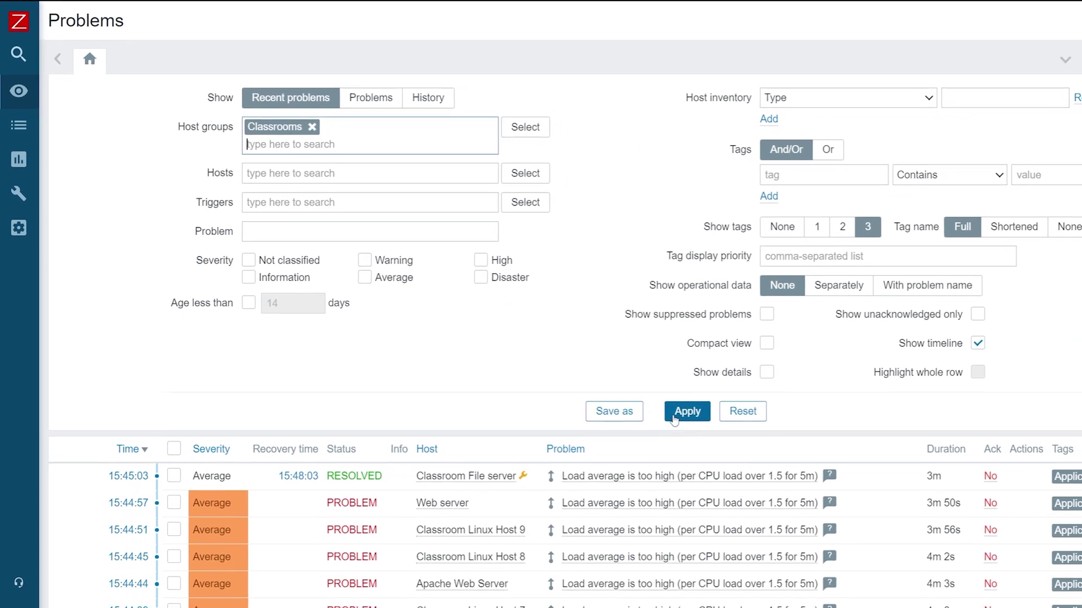
{"action": "left_click", "coordinate": [566, 334]}
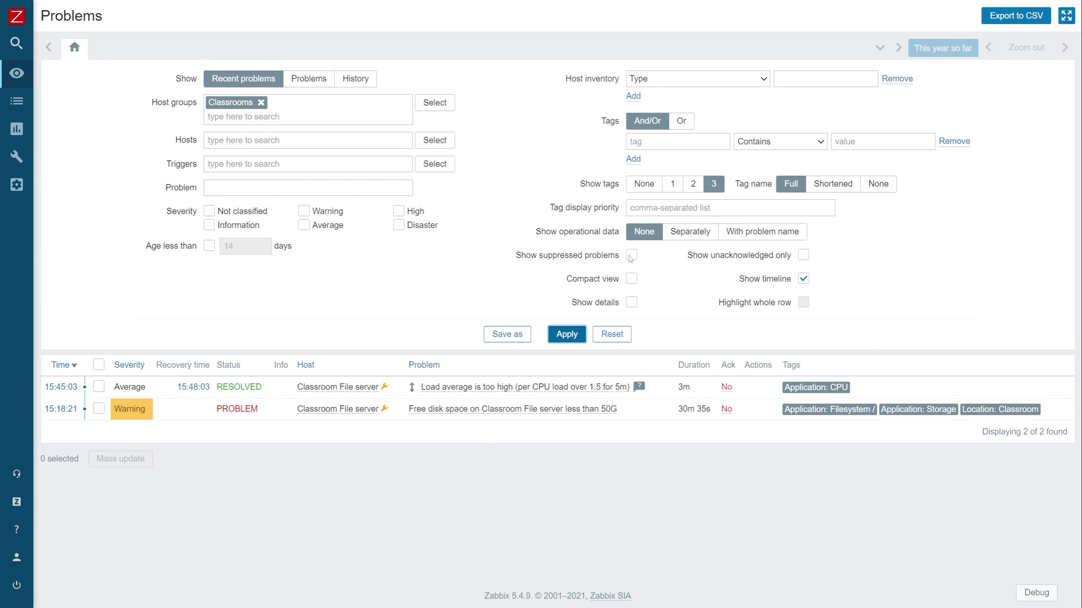
Step: Show suppressed problems and inspect the Classroom 1 router outage suppressed until 19:46
{"action": "left_click", "coordinate": [630, 257]}
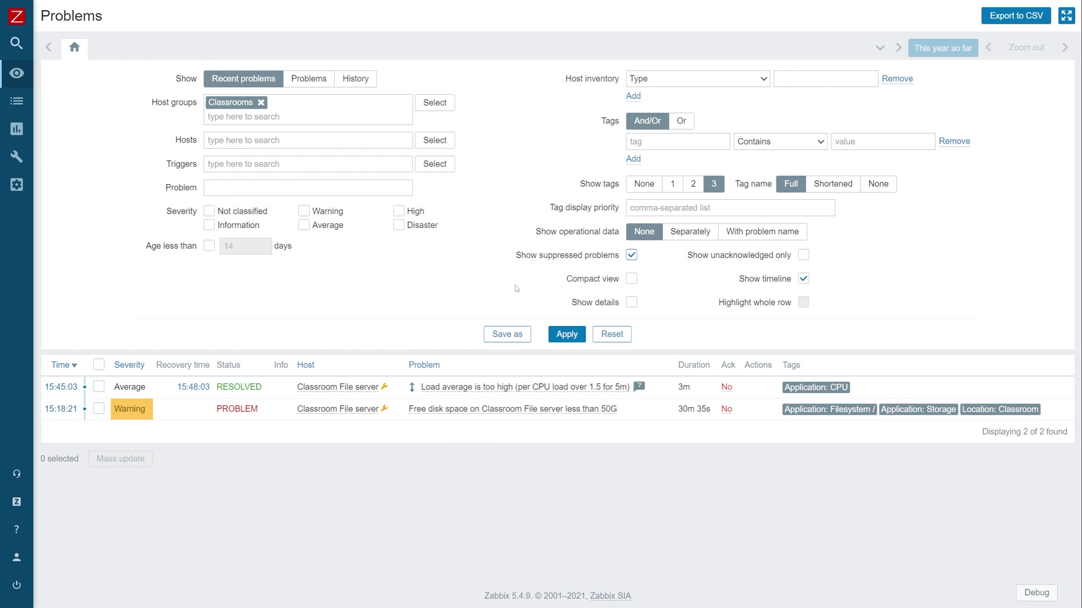
{"action": "left_click", "coordinate": [551, 338]}
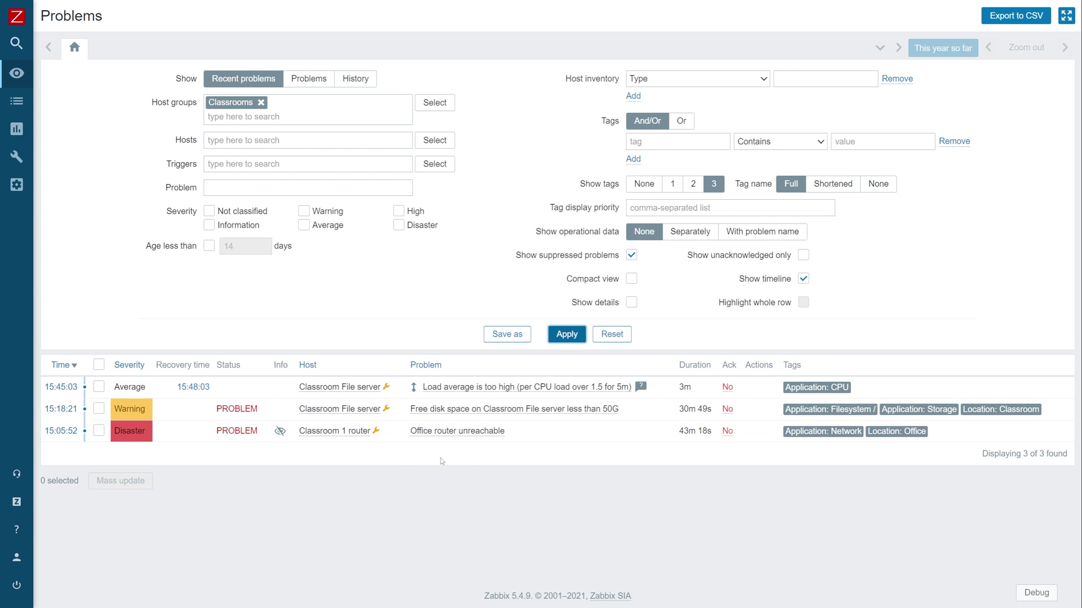
{"action": "left_click", "coordinate": [280, 431]}
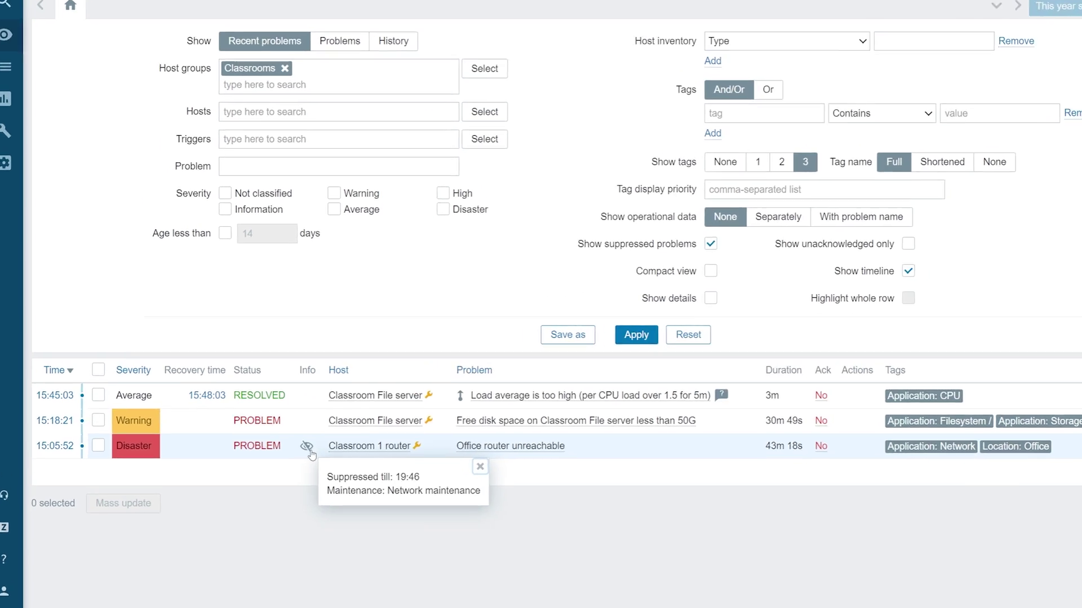